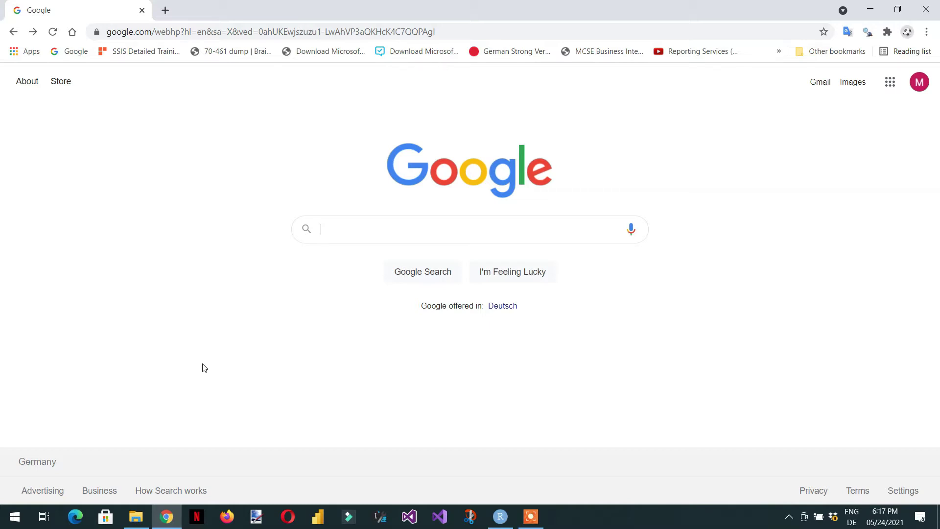
Search Google for "r install" and open the CRAN result for downloading R-4.1.0 for Windows
type("r install")
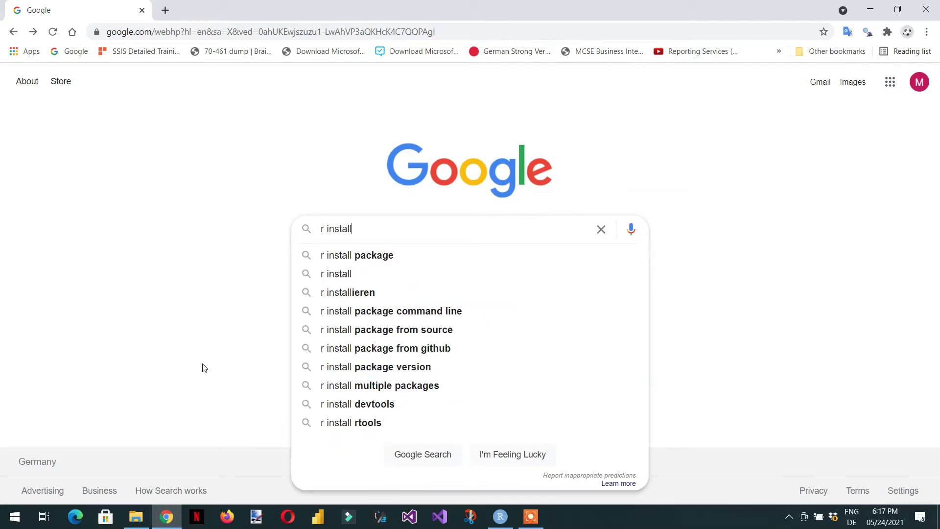
left_click(342, 275)
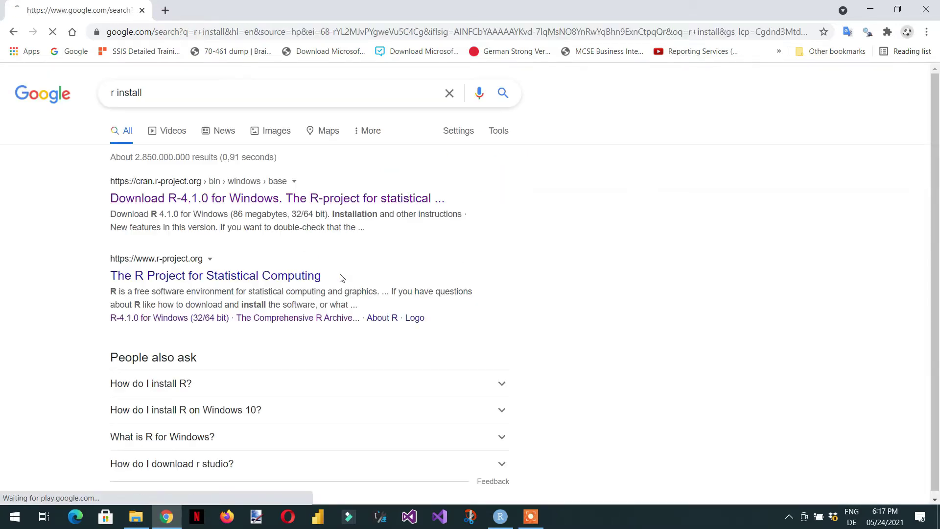
left_click(180, 200)
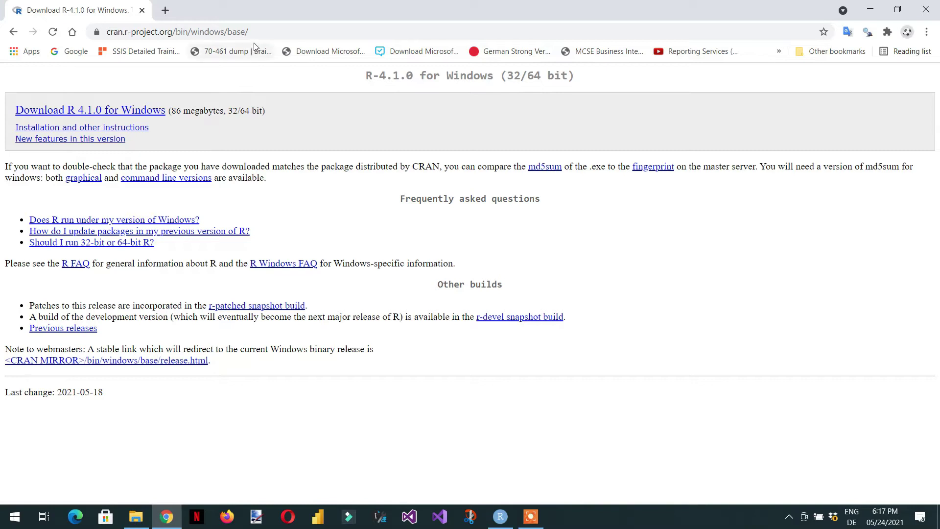
left_click(264, 31)
key("End")
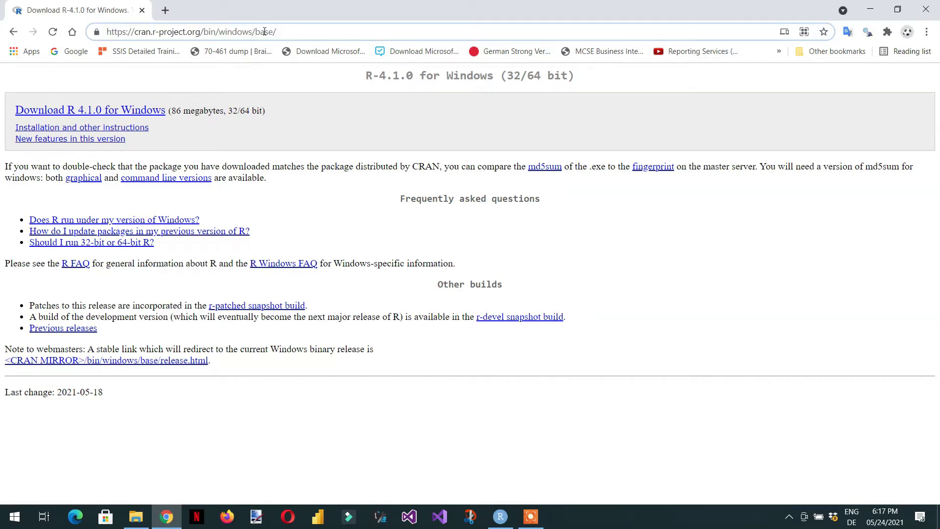
key("BackSpace")
key("BackSpace")
key("BackSpace")
key("BackSpace")
key("BackSpace")
key("BackSpace")
key("BackSpace")
key("BackSpace")
key("BackSpace")
key("BackSpace")
key("BackSpace")
key("BackSpace")
key("BackSpace")
key("BackSpace")
key("BackSpace")
key("BackSpace")
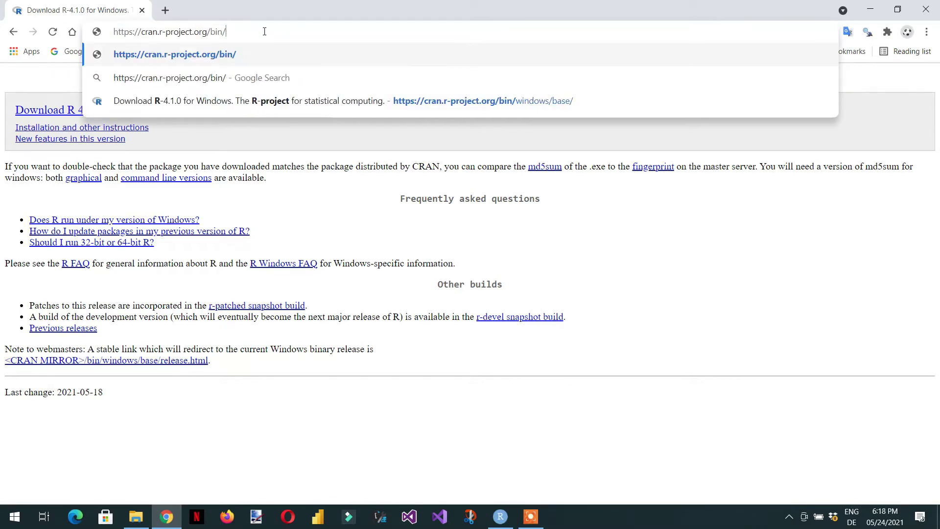
key("BackSpace")
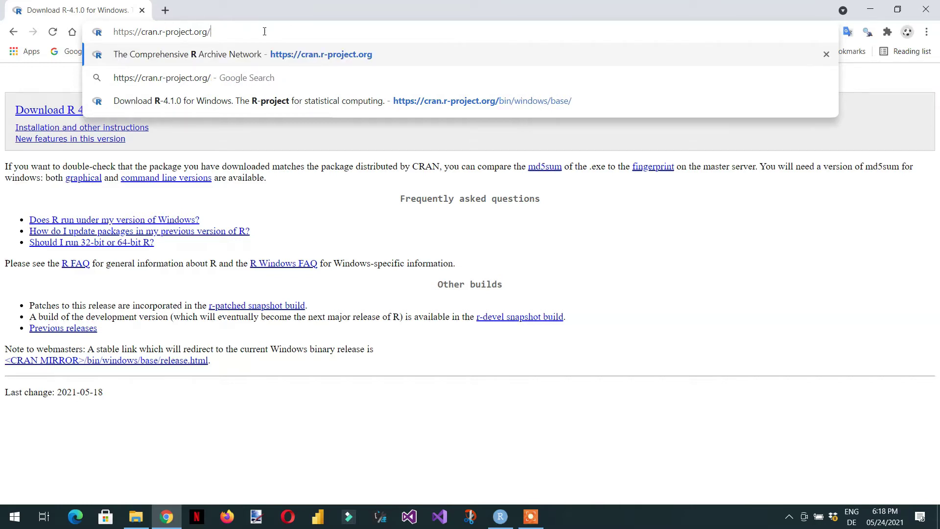
key("Return")
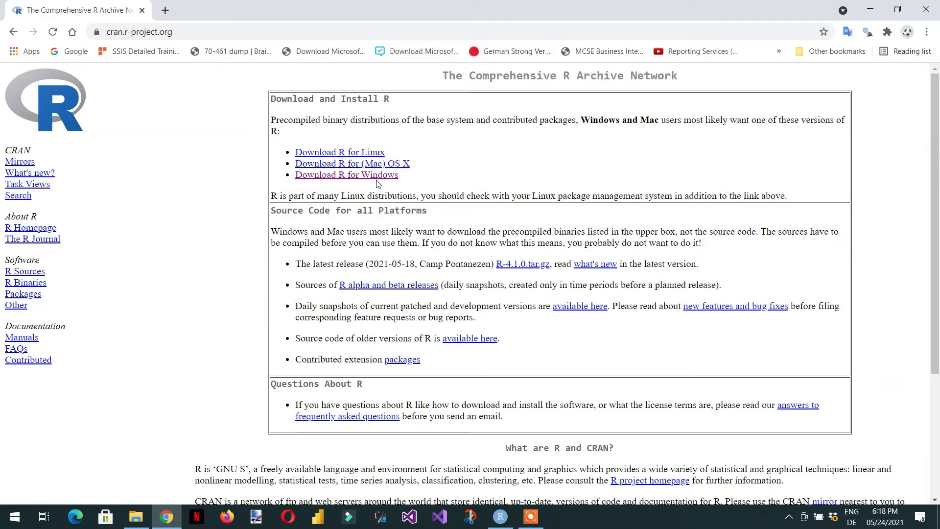
Download the R 4.1.0 installer for Windows from the base distribution meant for first-time installation
left_click(335, 176)
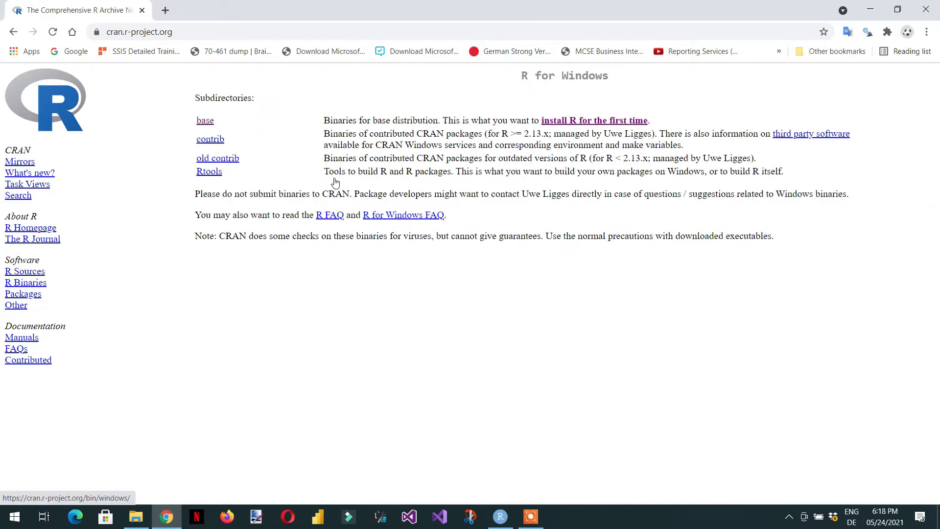
left_click(597, 122)
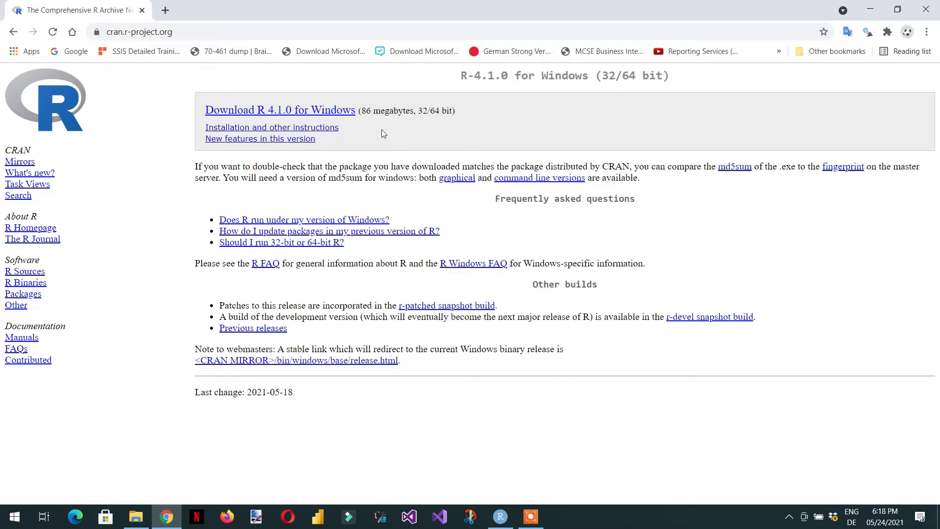
left_click(308, 114)
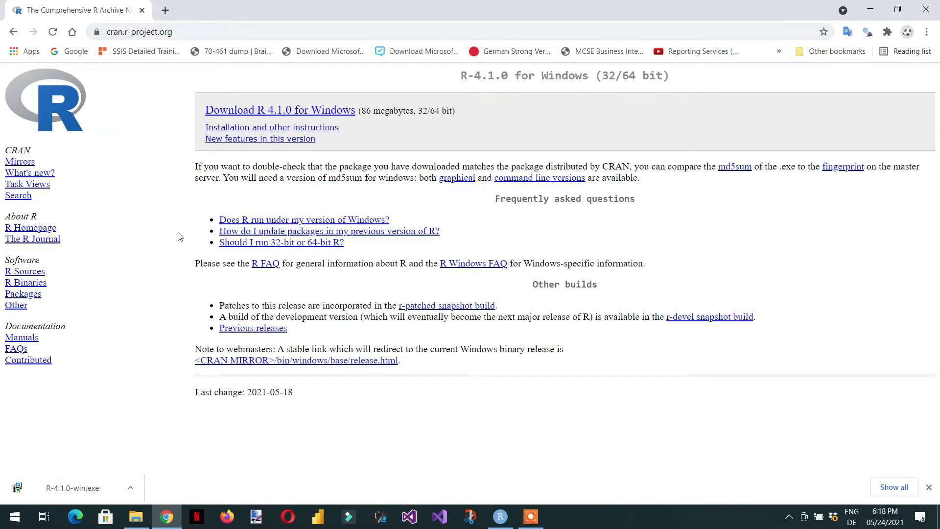
Start the downloaded R 4.1.0 installer in English, continue past the licence information and accept the destination folder C:\Program Files\R\R-4.1.0
left_click(76, 493)
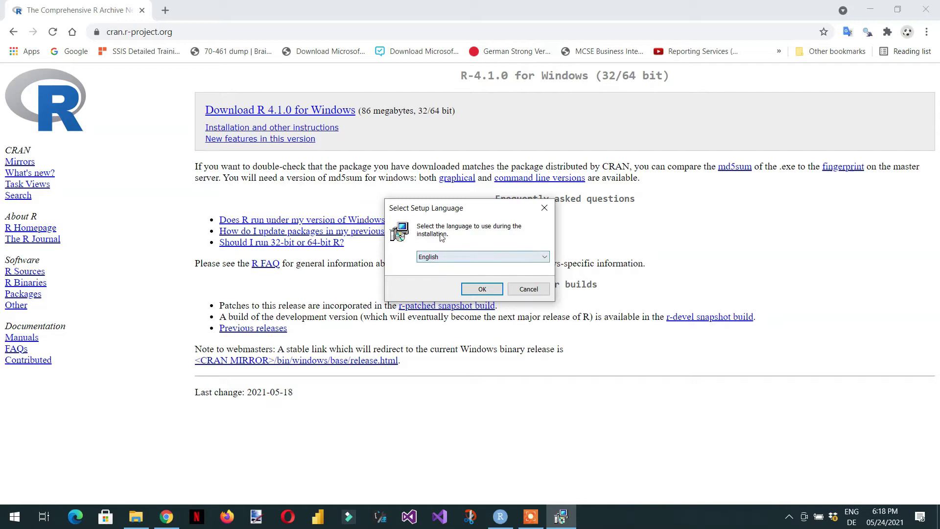
left_click(484, 289)
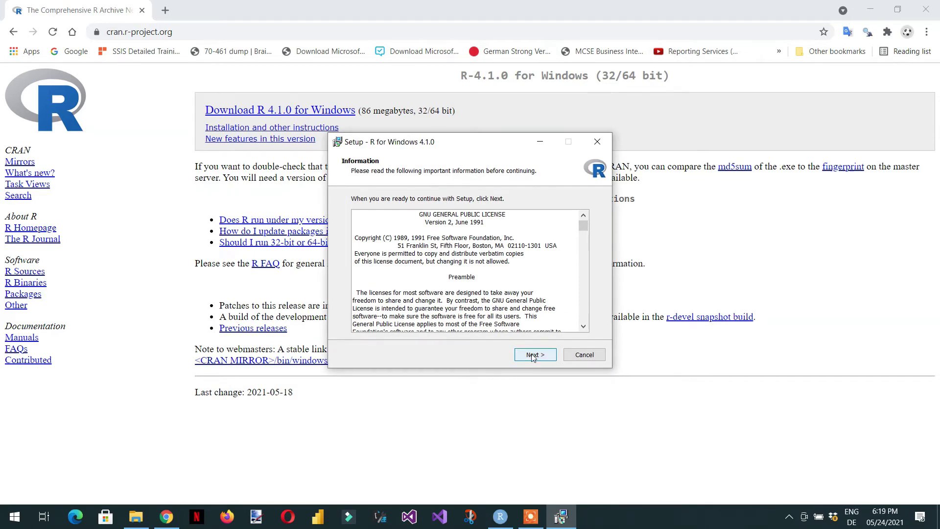
left_click(533, 356)
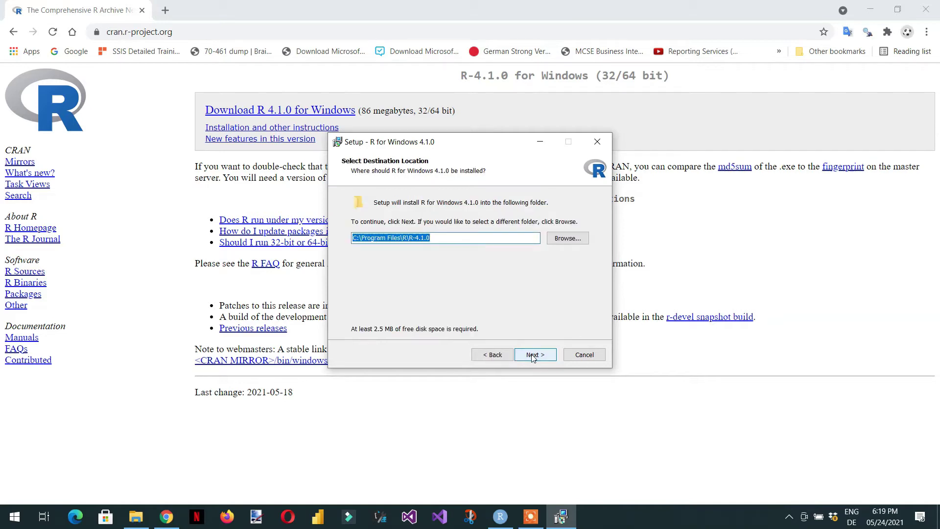
left_click(533, 356)
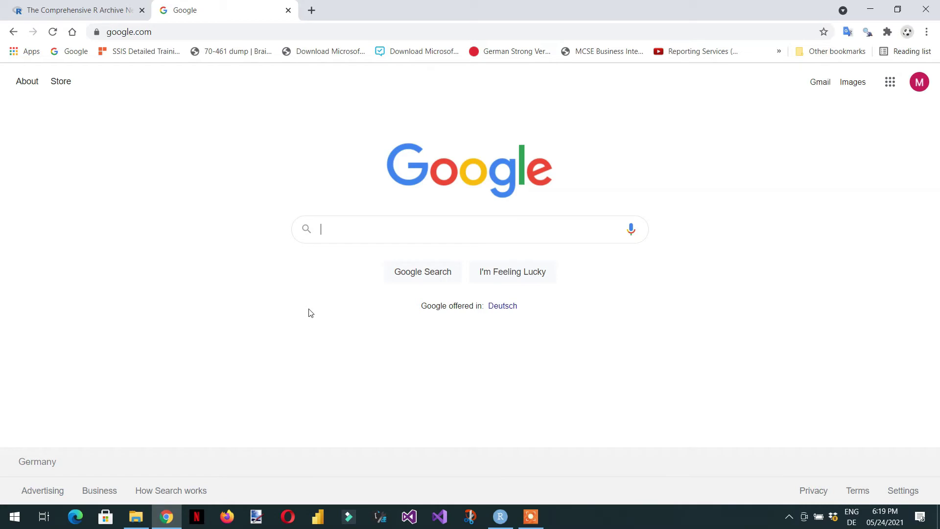
Search Google for "r studio" and open the download page of the official RStudio website
type("r stui")
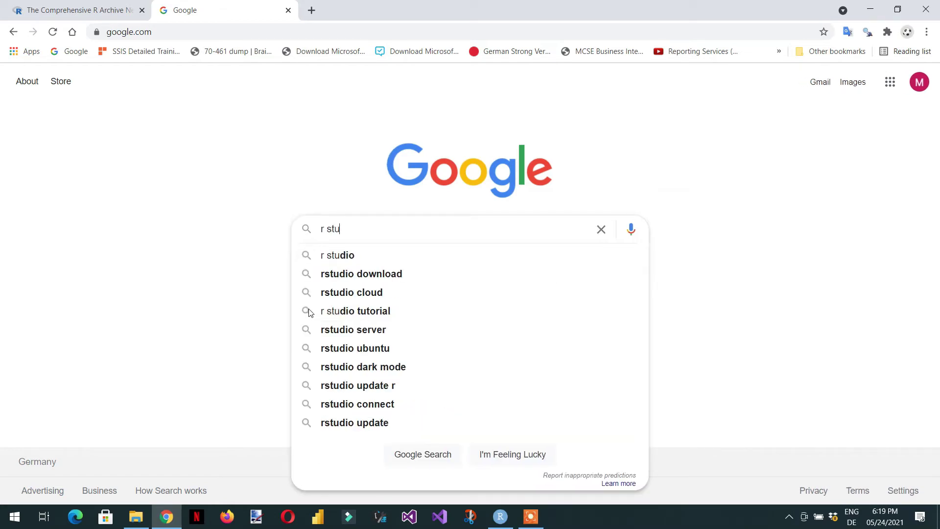
key("BackSpace")
type("dio")
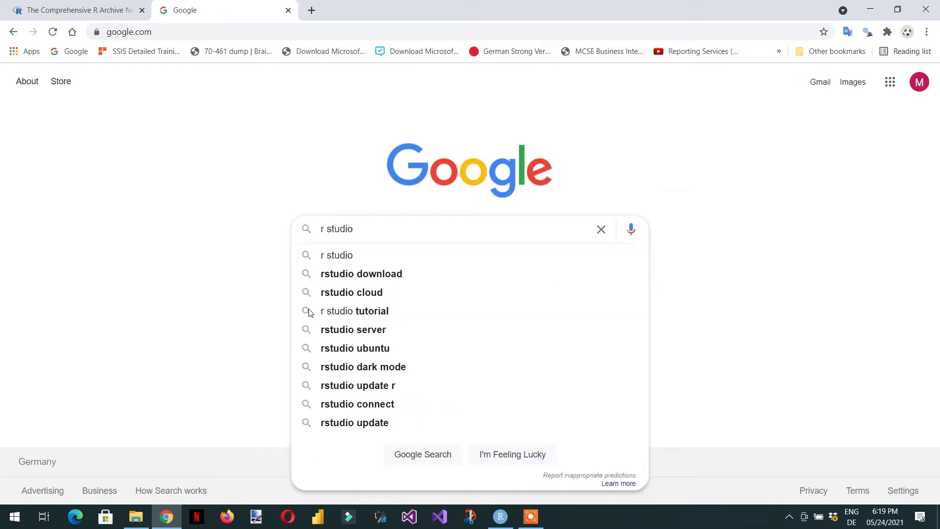
key("Return")
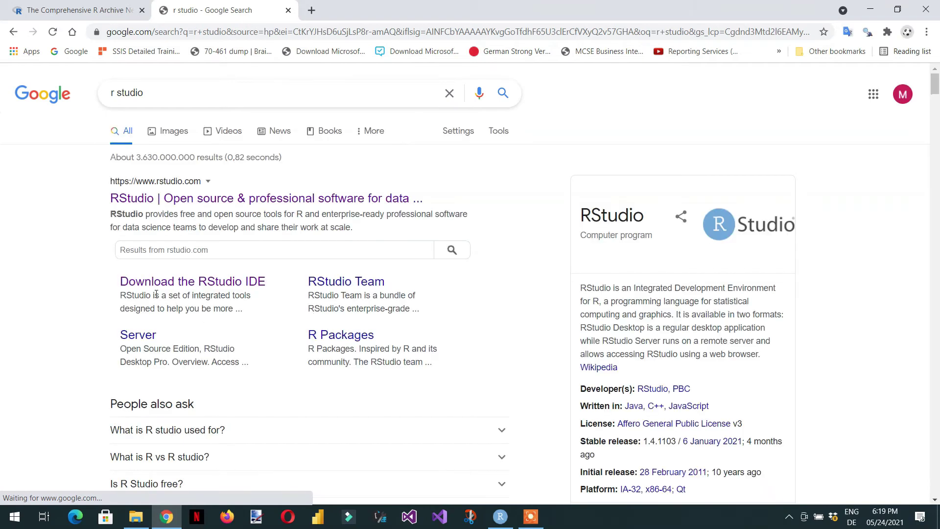
left_click(186, 197)
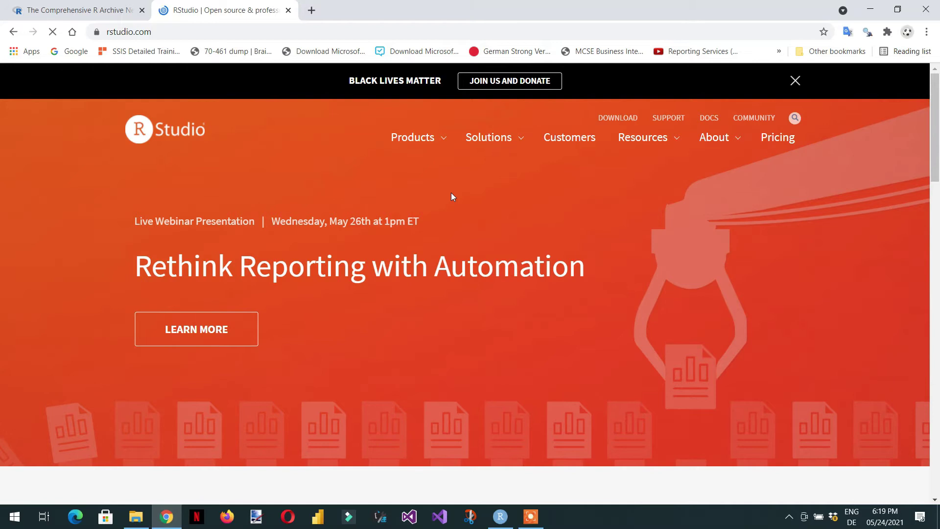
left_click(617, 120)
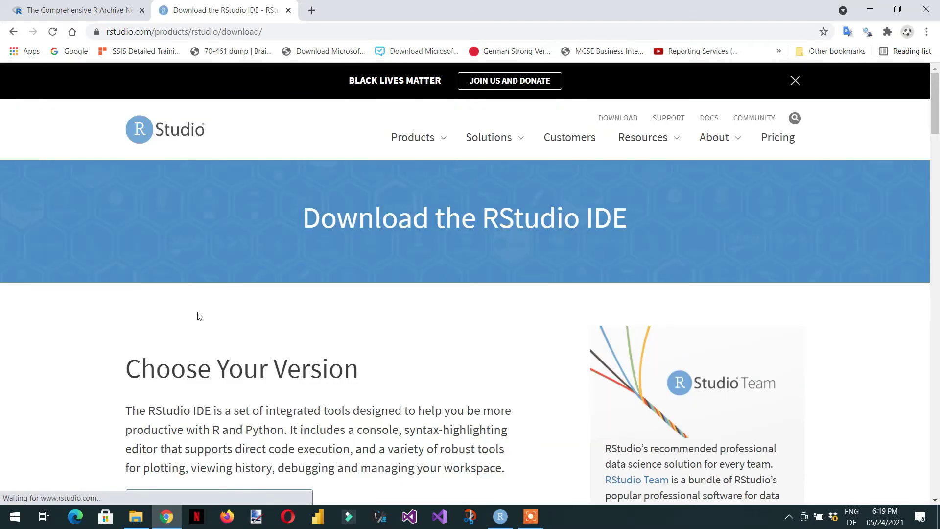
Choose the free RStudio Desktop edition and download its Windows 10 installer, RStudio-1.4.1106.exe
scroll(154, 320, "down", 6)
scroll(154, 320, "down", 3)
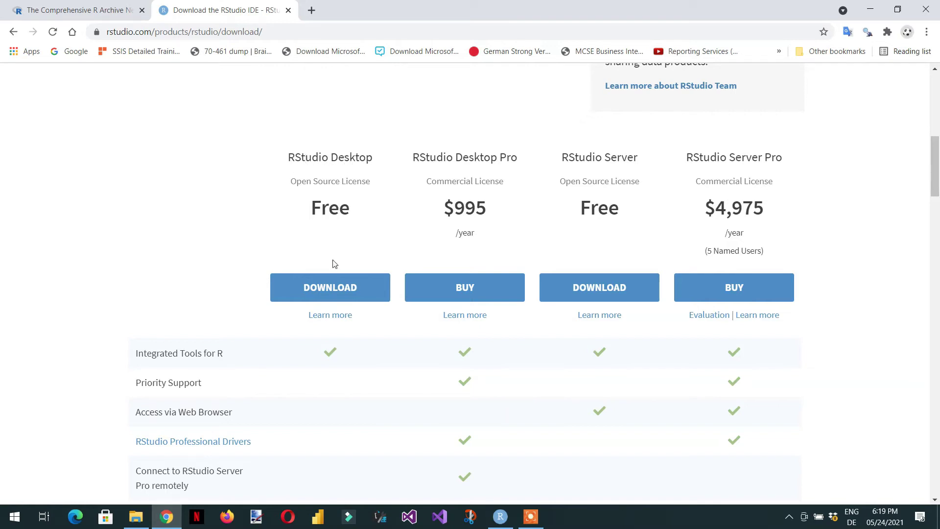
left_click(329, 288)
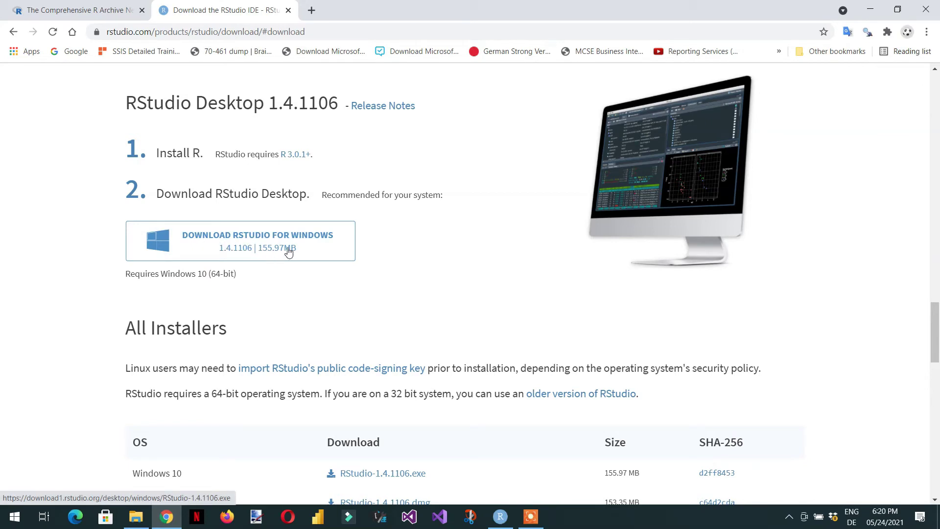
scroll(125, 168, "down", 5)
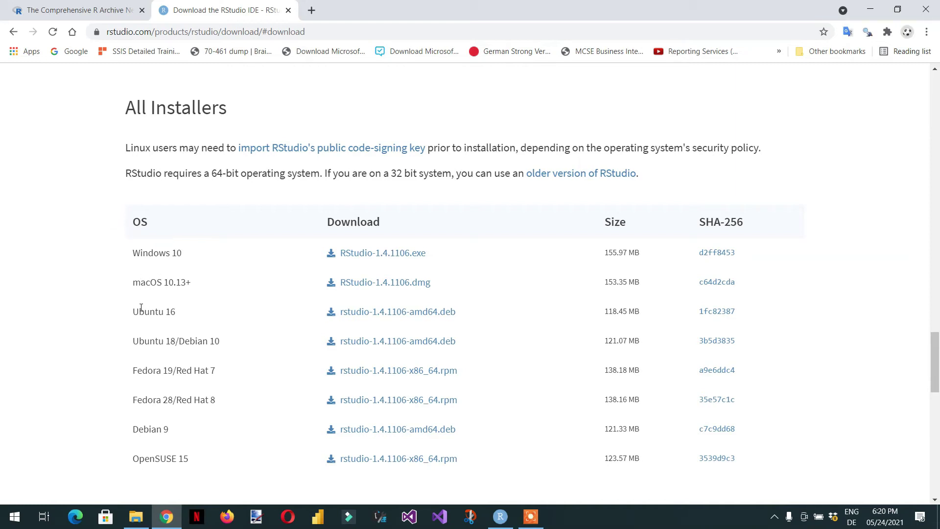
scroll(145, 388, "down", 1)
scroll(145, 388, "up", 1)
left_click(375, 258)
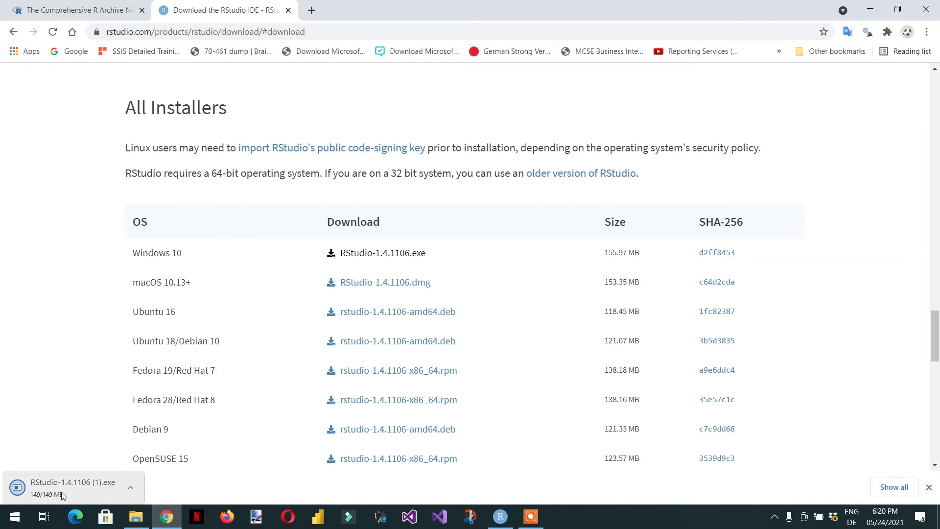
Step through the downloaded RStudio setup with the default install folder up to the Start Menu folder choice, and cancel the installation
left_click(61, 492)
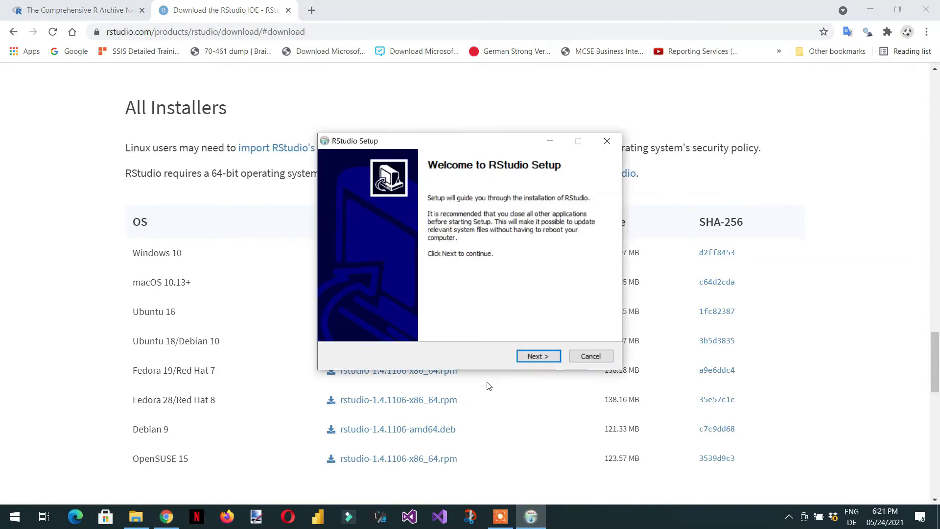
left_click(538, 356)
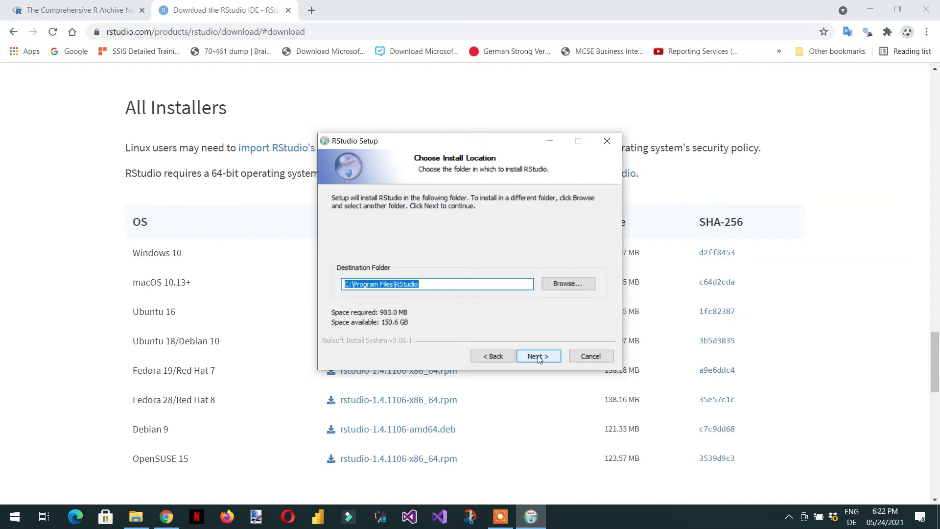
left_click(538, 356)
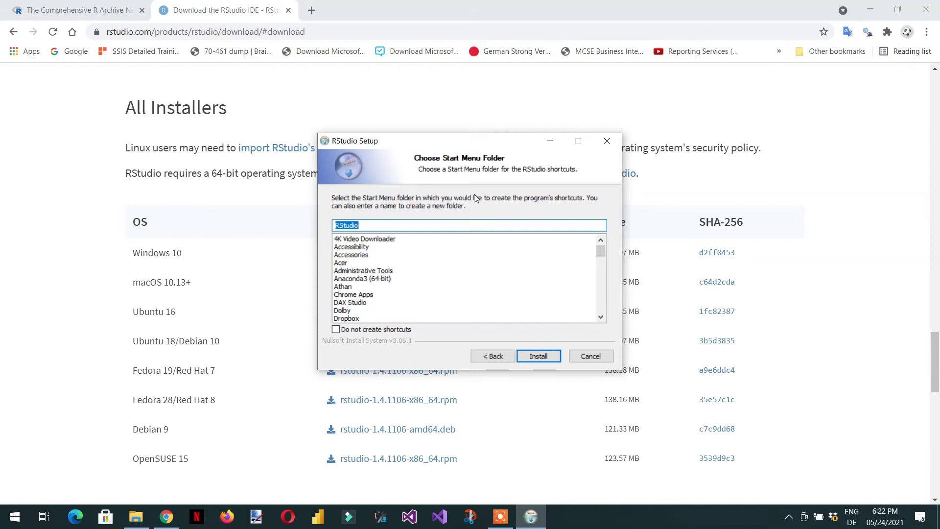
left_click(594, 357)
left_click(490, 300)
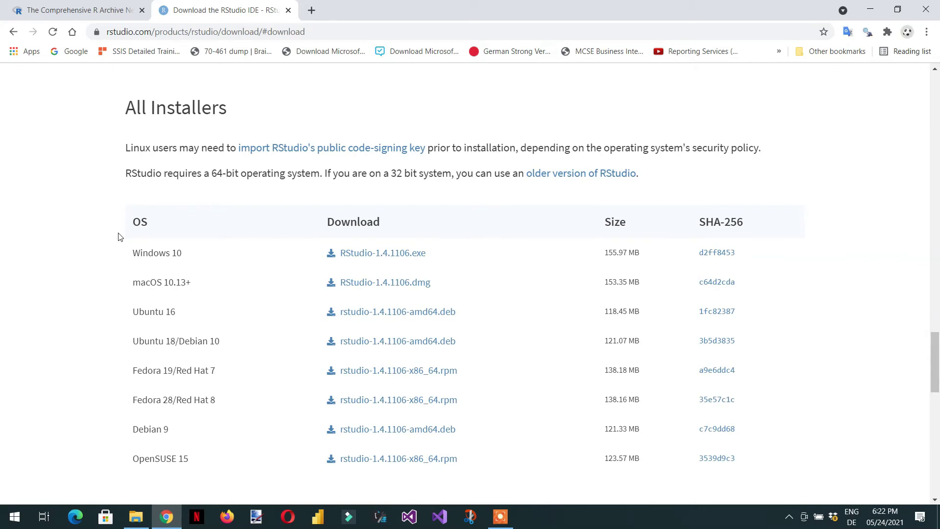
Find RStudio among the installed Windows apps and launch it
left_click(13, 519)
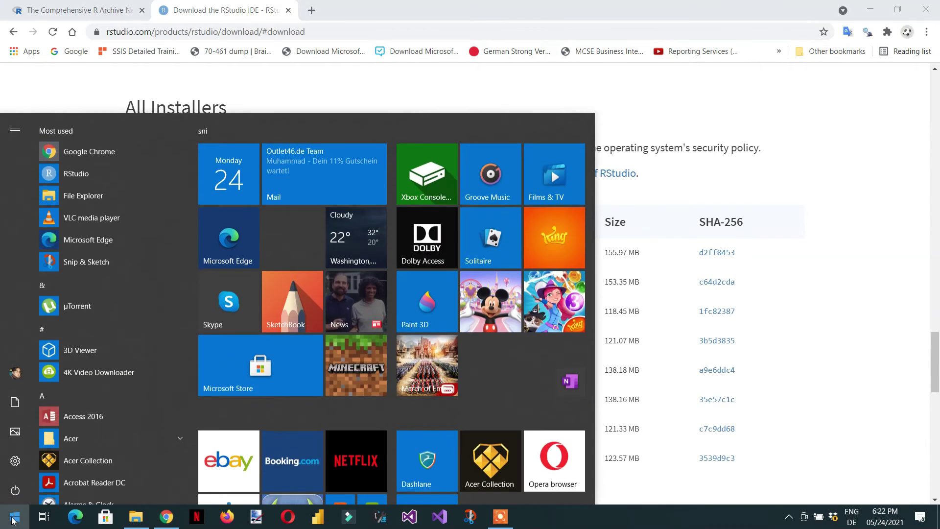
type("r")
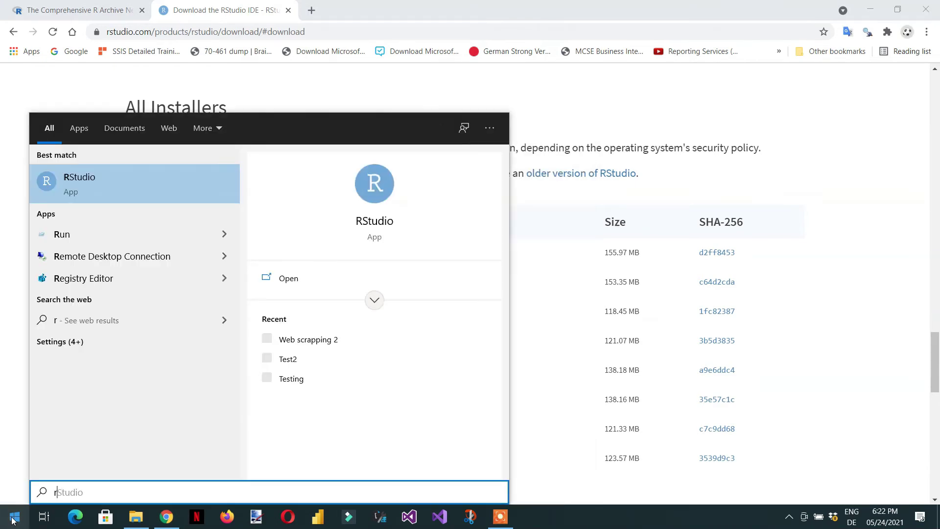
key("Return")
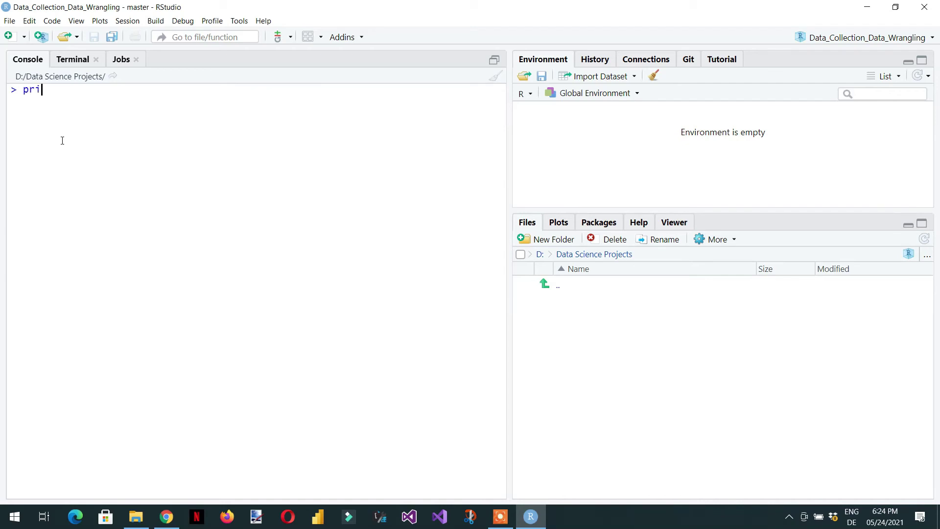
Run print("Hello world") in the R console
type("nt(")
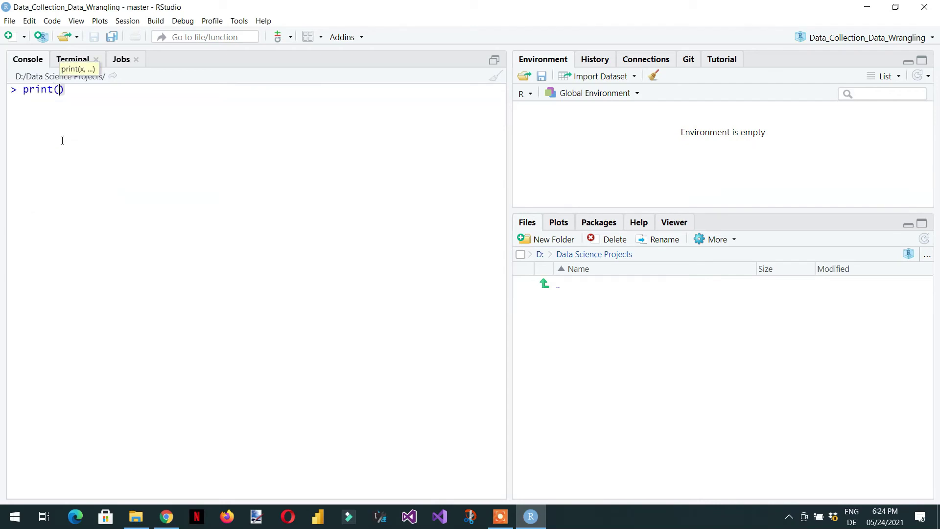
type("\"Hello world")
key("Return")
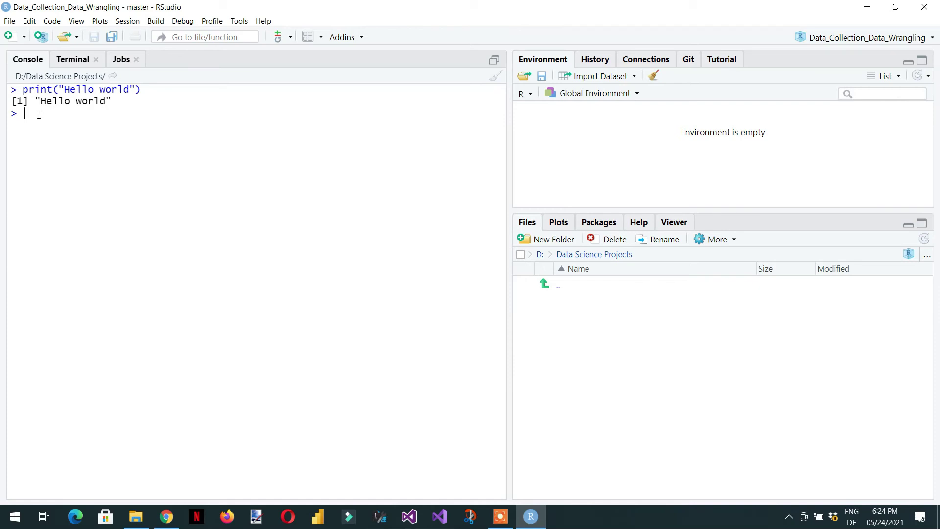
Create a new blank R script file
left_click(9, 21)
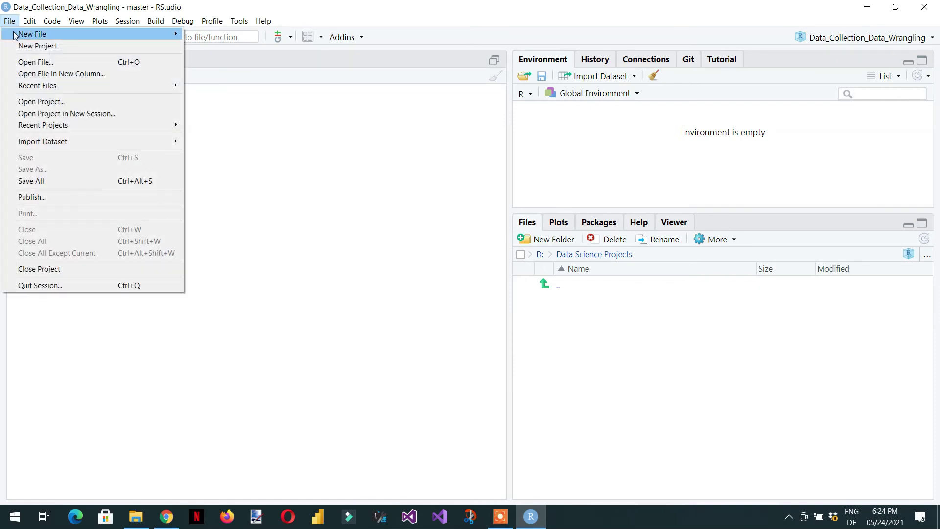
mouse_move(14, 34)
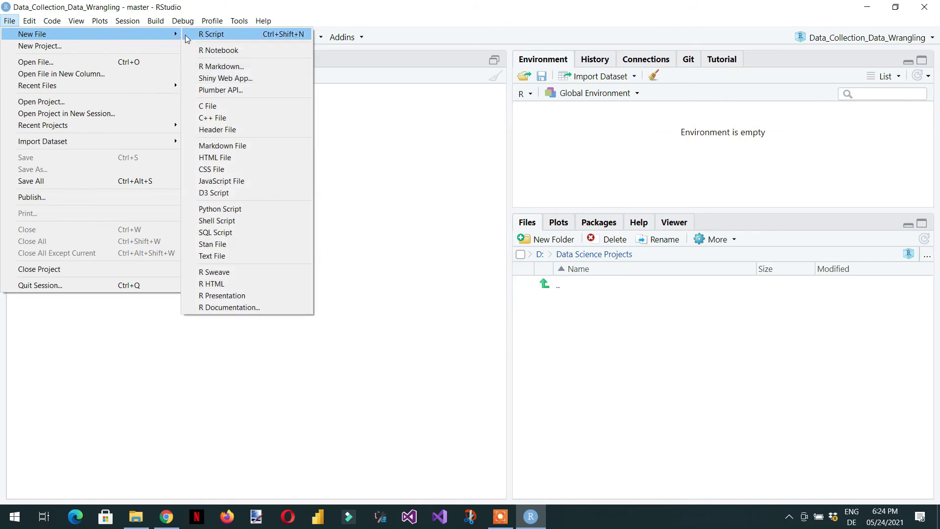
left_click(215, 35)
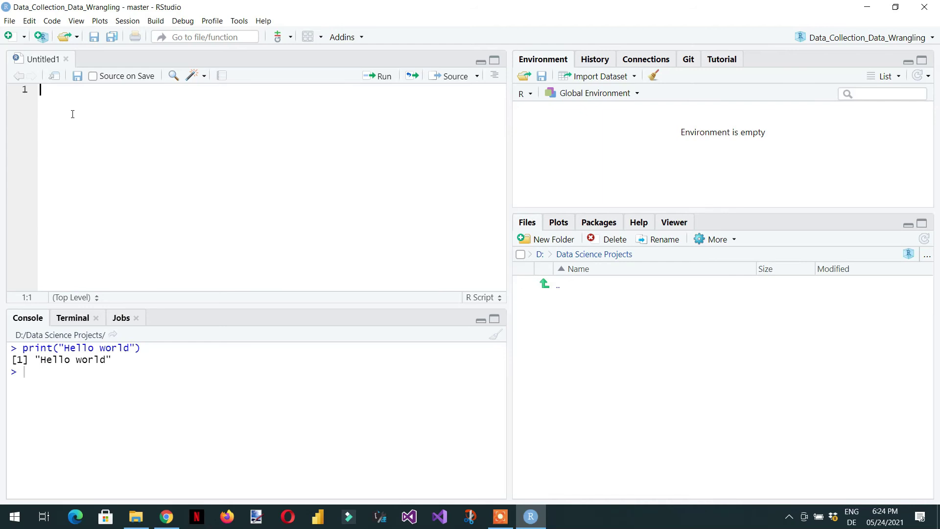
Save the untitled script as "Hello world" in the Data Science Projects folder
left_click(10, 22)
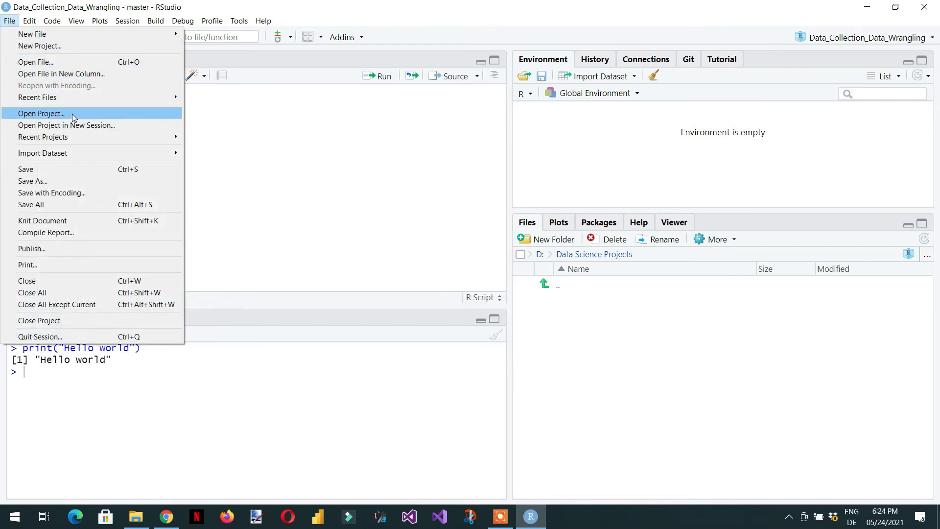
left_click(71, 184)
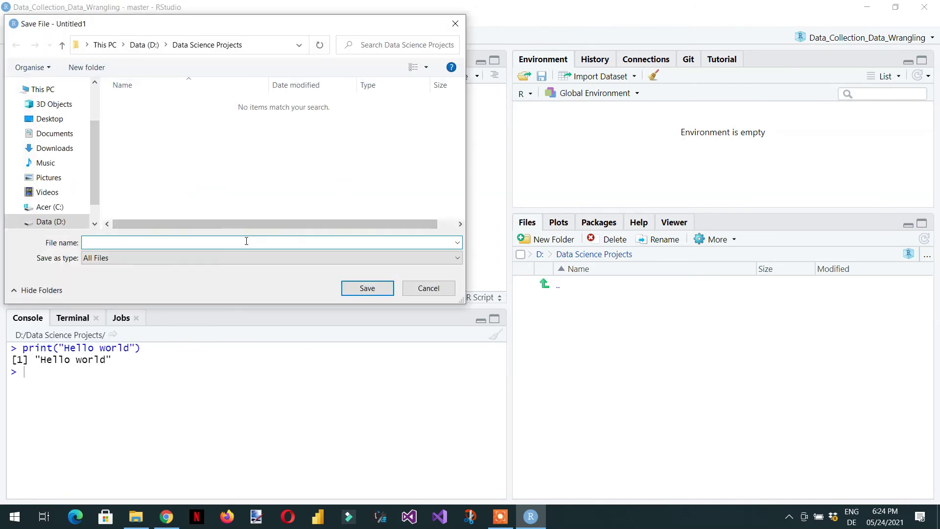
type("Hell")
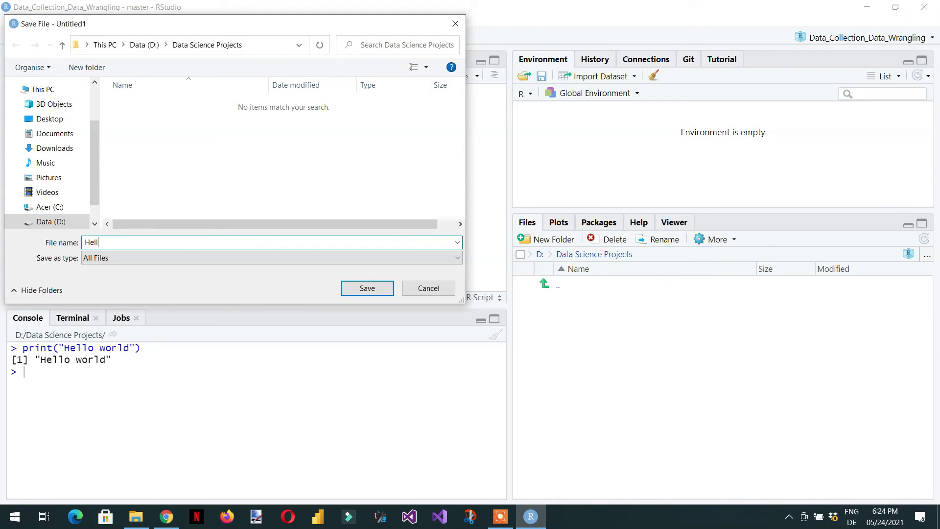
type("o world")
key("Return")
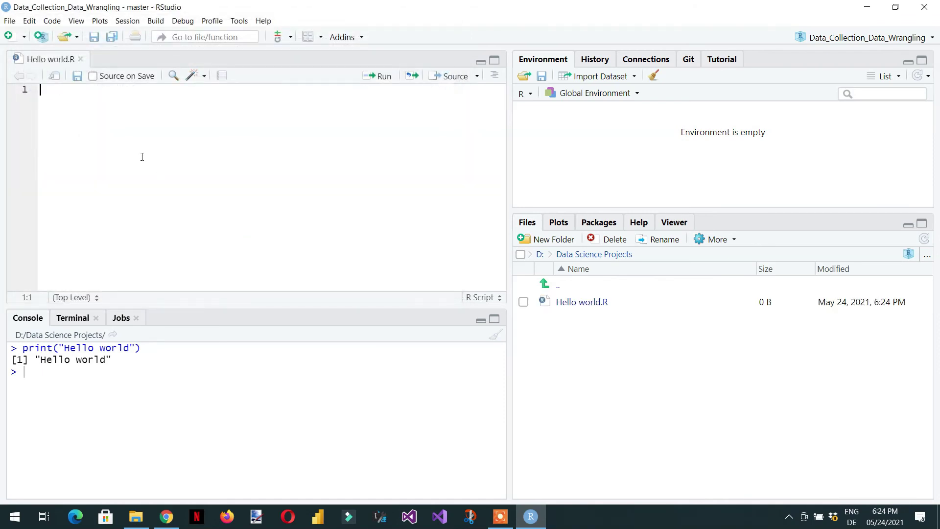
Write print("My first print statment") on the script's first line and run it
type("print(\"My first p")
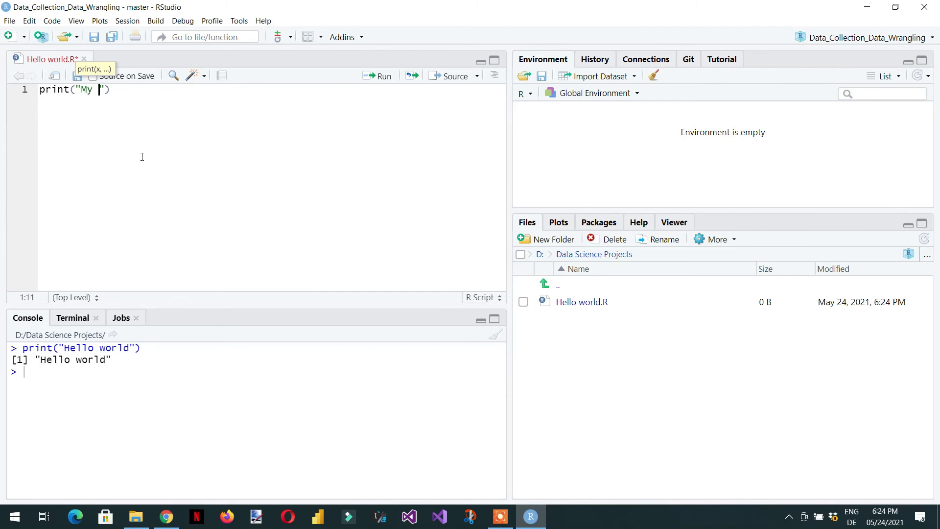
type("rint statment")
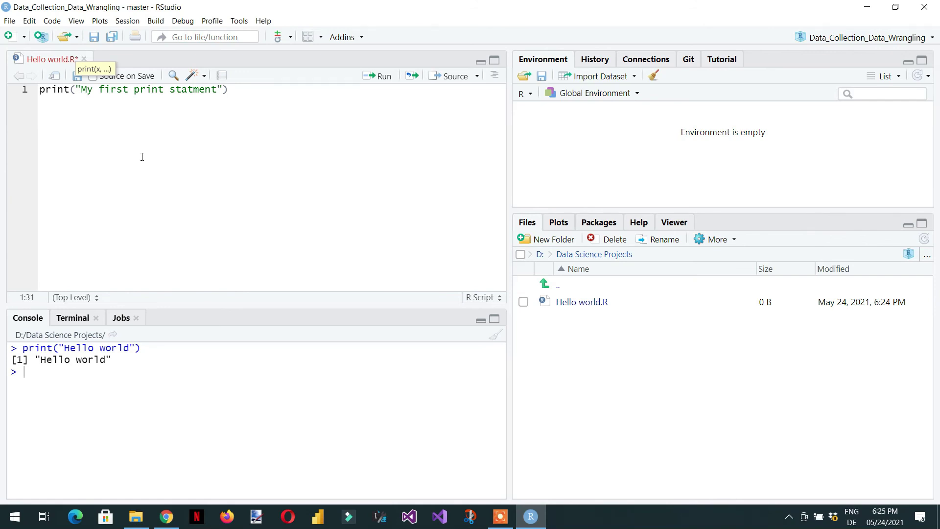
left_click(385, 81)
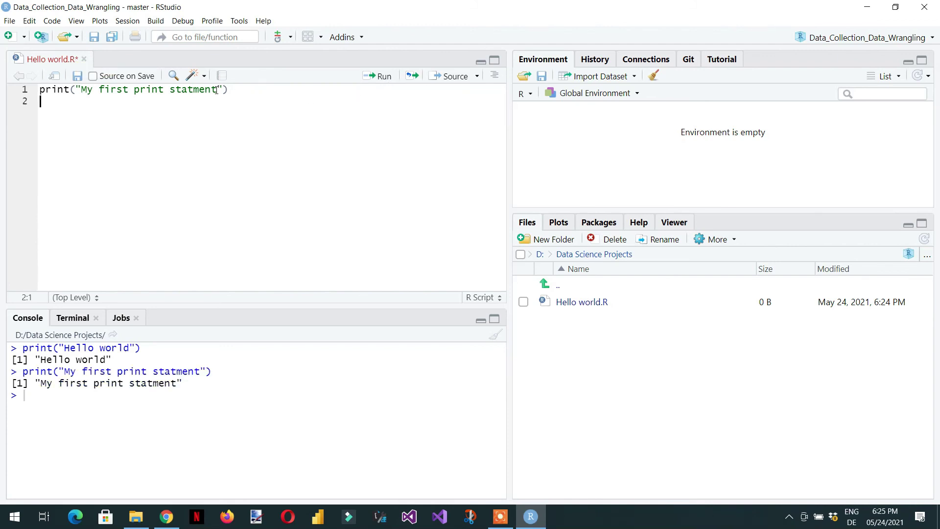
Place the cursor back in the script's print line and run that line again
left_click(189, 88)
left_click(230, 90)
left_click(200, 90)
key("ctrl+Return")
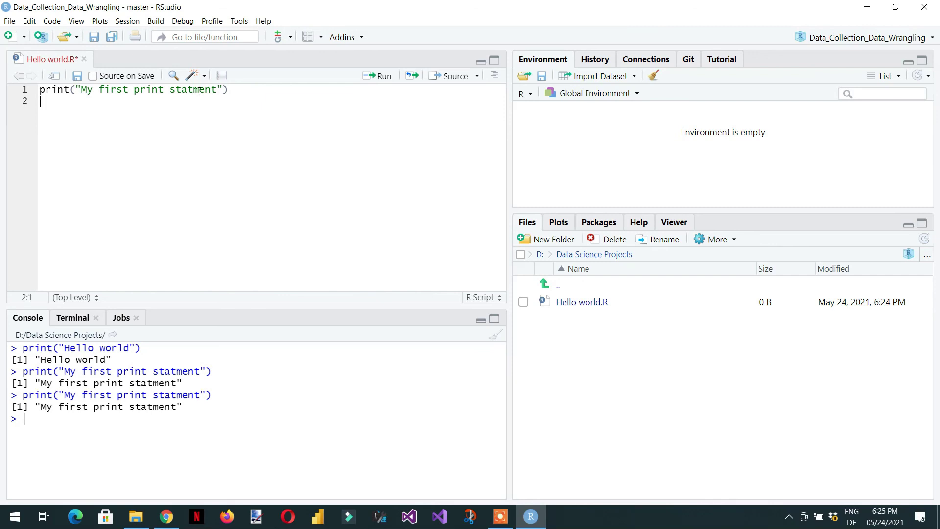